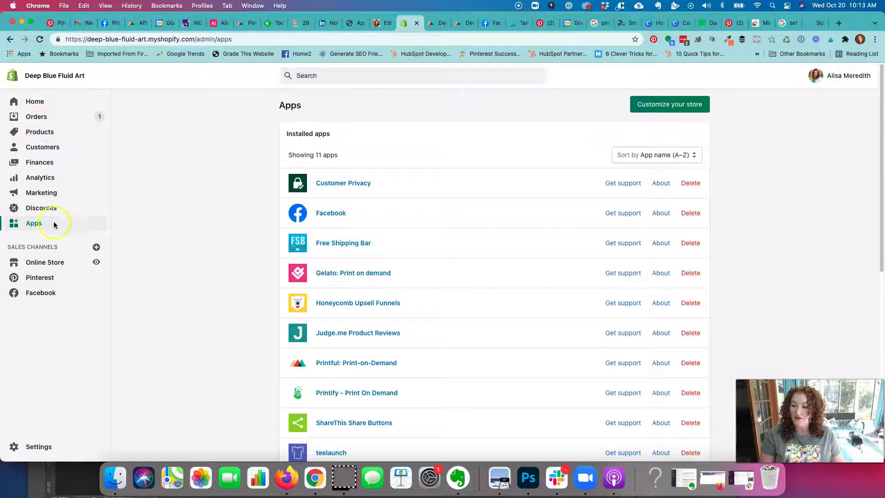
- Open the Printful: Print-on-Demand app from Shopify's installed apps for the Deep Blue Fluid Art store
click(348, 364)
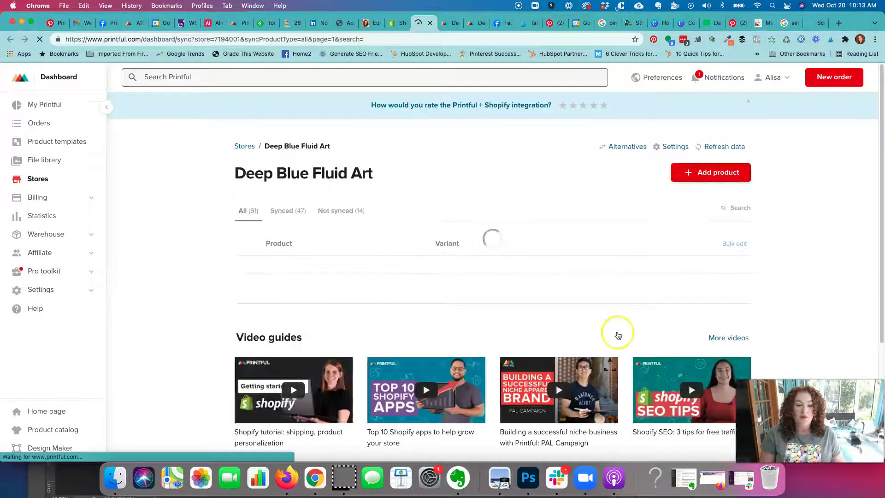
- Start adding a new product and search Printful's catalog for 'fanny'
scroll(516, 286, down, 6)
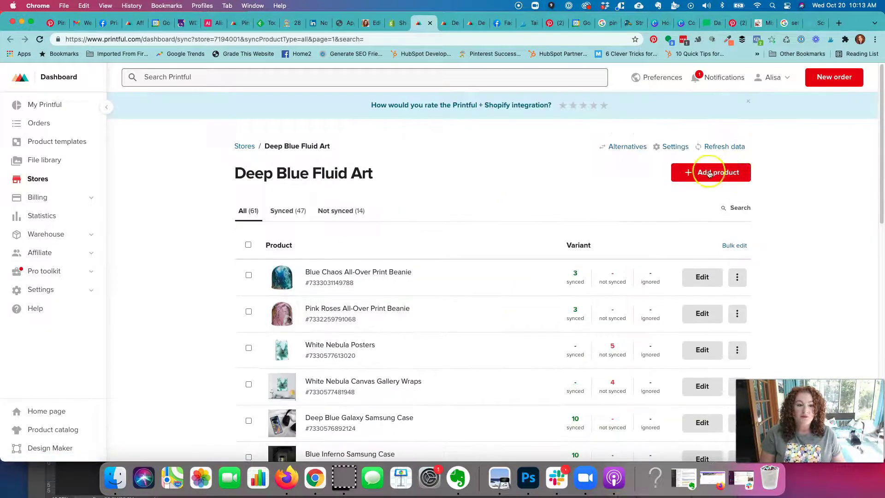
click(700, 178)
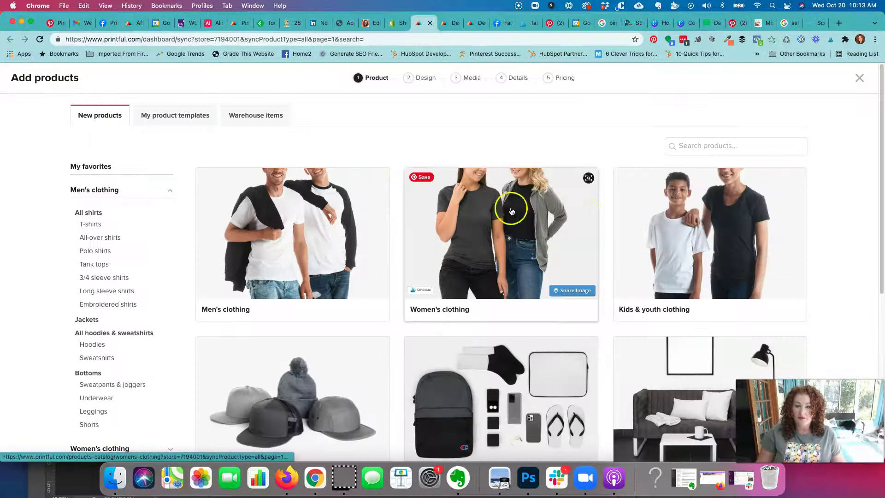
click(706, 143)
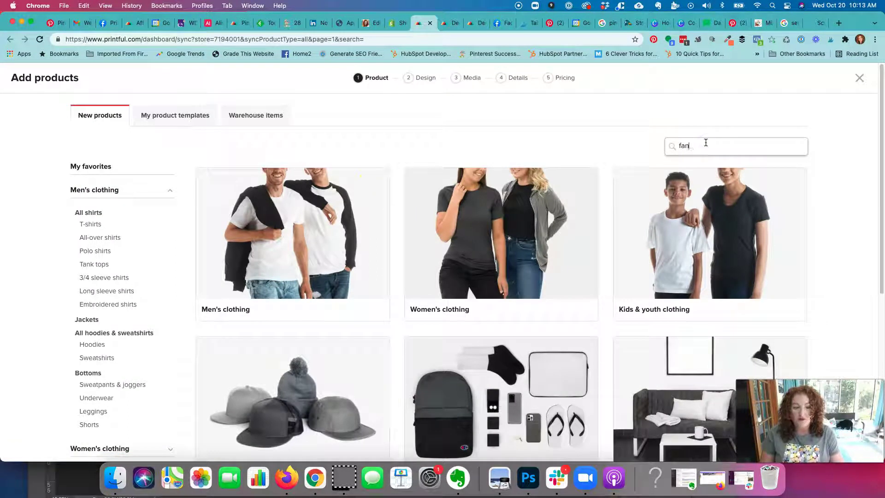
key(Return)
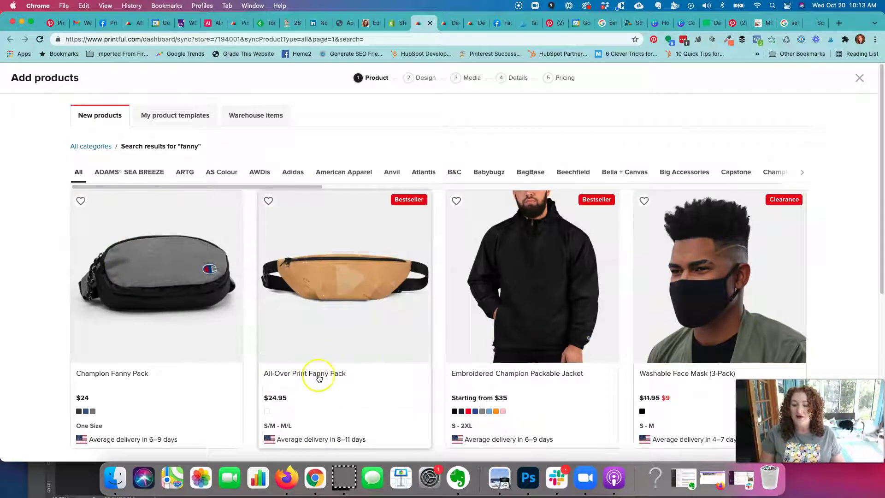
- Choose the All-Over Print Fanny Pack and place bluefluid.png on its front print area, adjusting its position
click(307, 281)
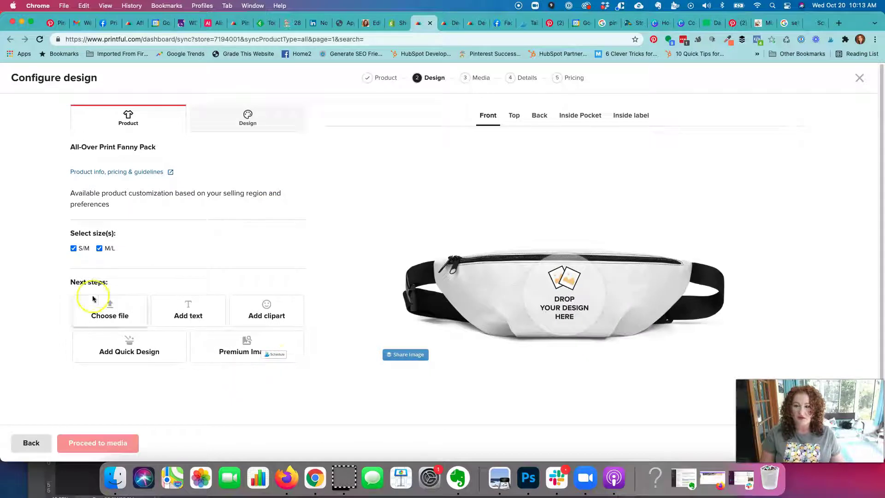
click(92, 326)
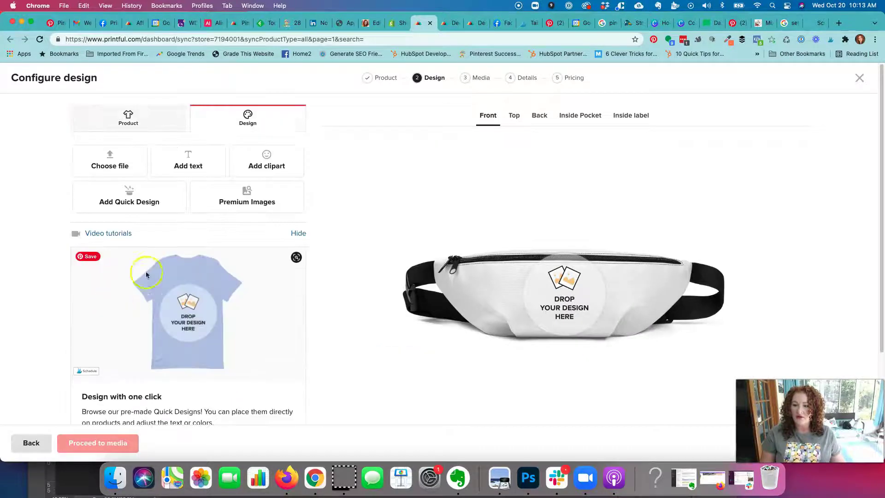
scroll(488, 281, down, 10)
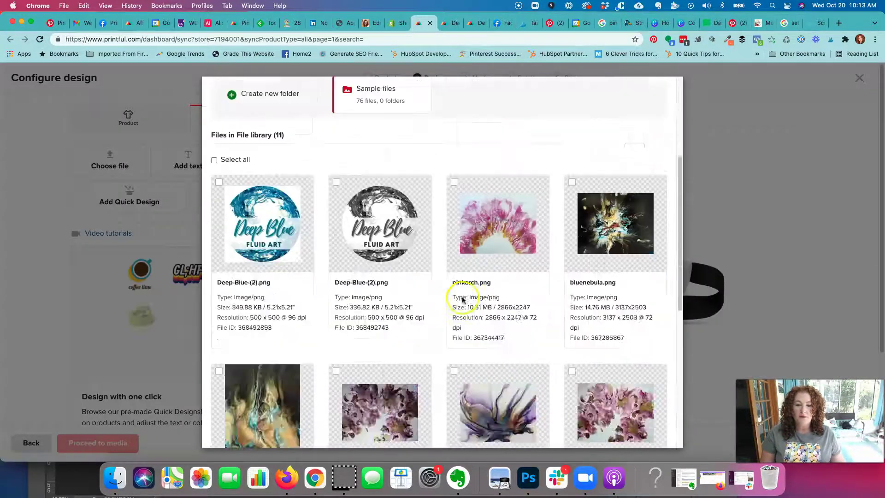
scroll(460, 295, up, 8)
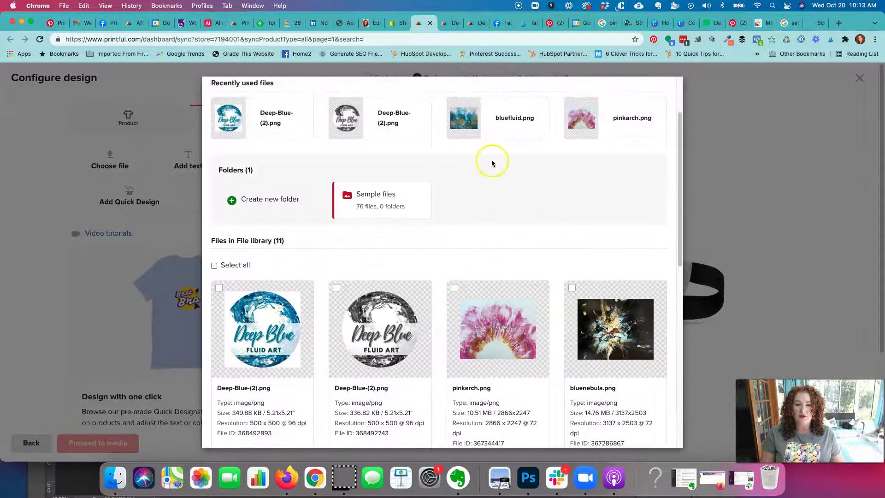
click(485, 119)
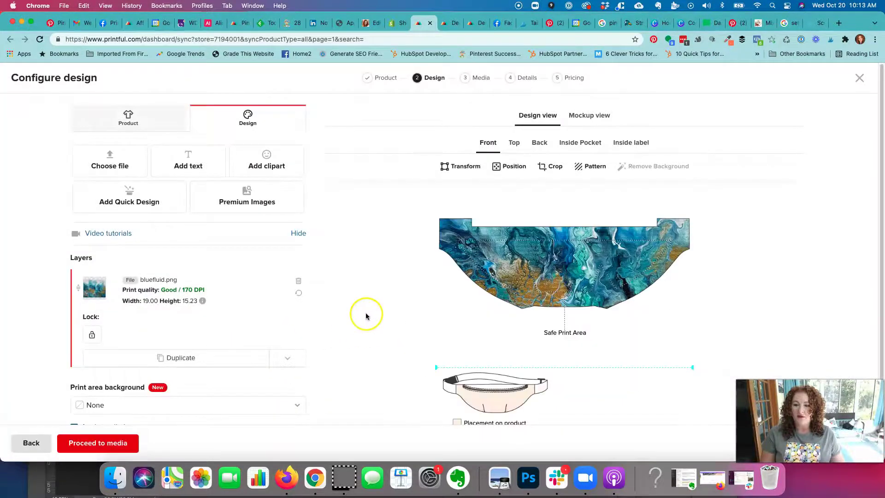
mouse_move(566, 231)
mouse_down()
mouse_move(535, 282)
mouse_move(555, 224)
mouse_up()
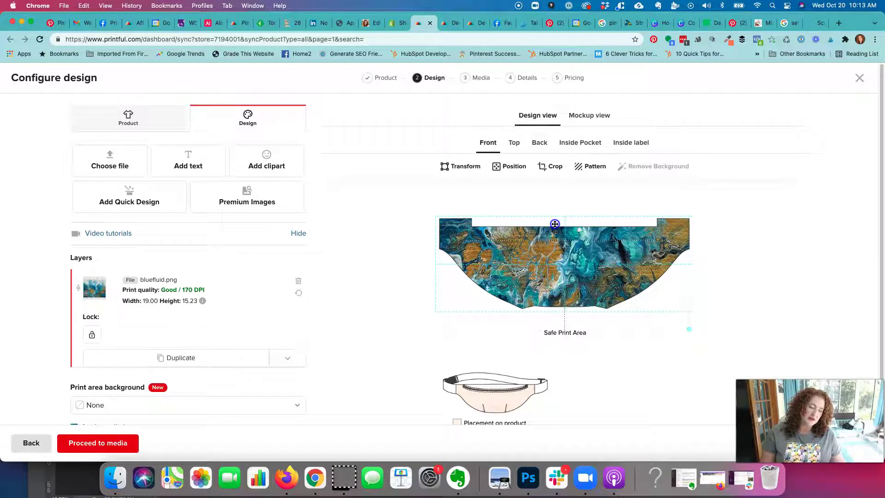
- Place bluefluid.png on the fanny pack's top print area
click(512, 143)
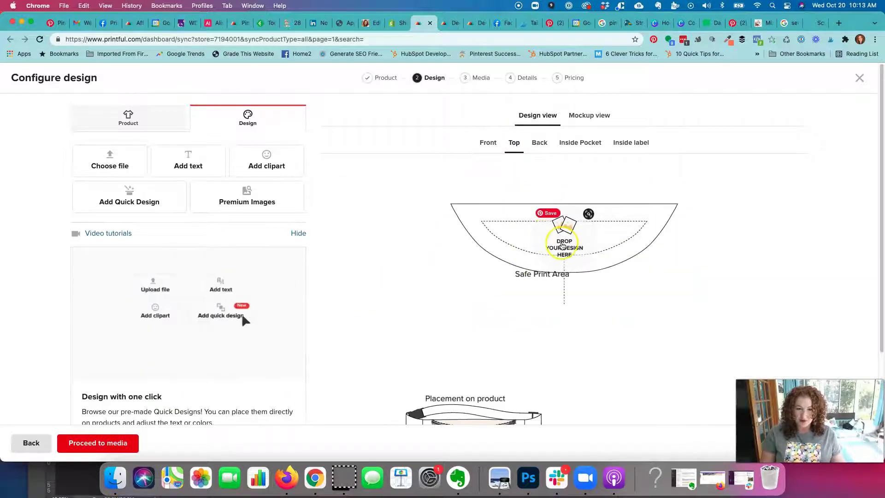
click(563, 246)
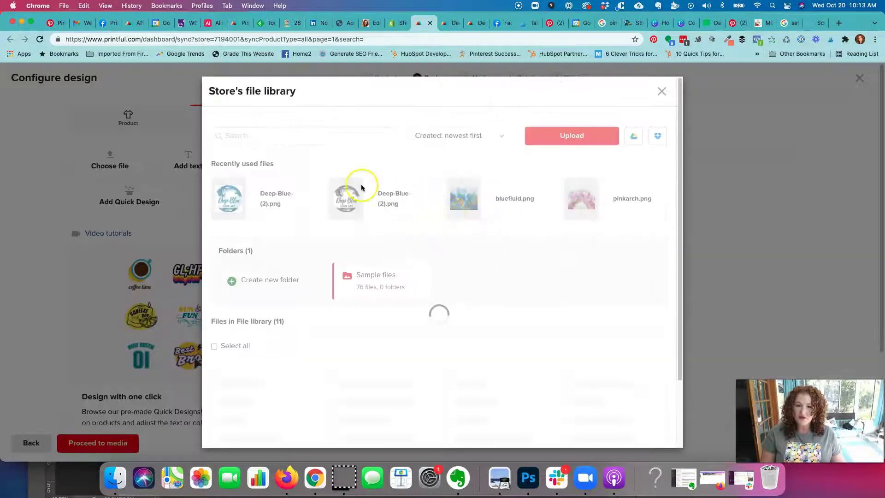
click(494, 204)
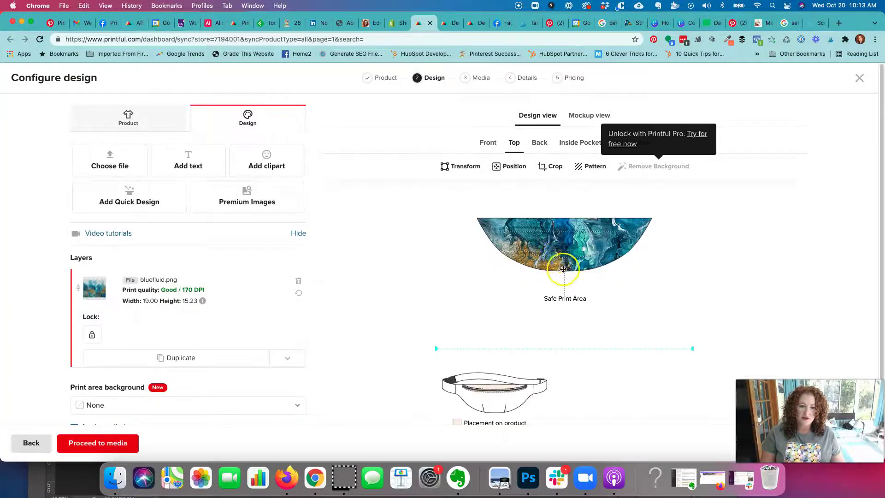
scroll(306, 325, down, 3)
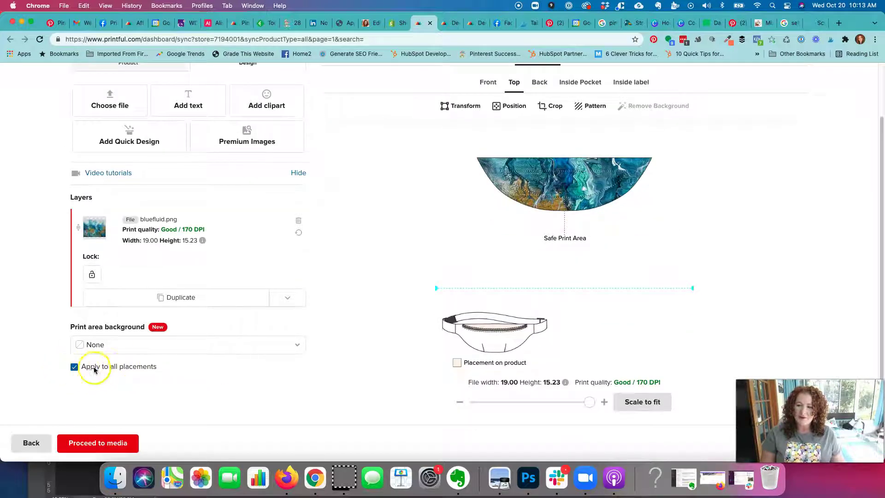
scroll(555, 241, up, 3)
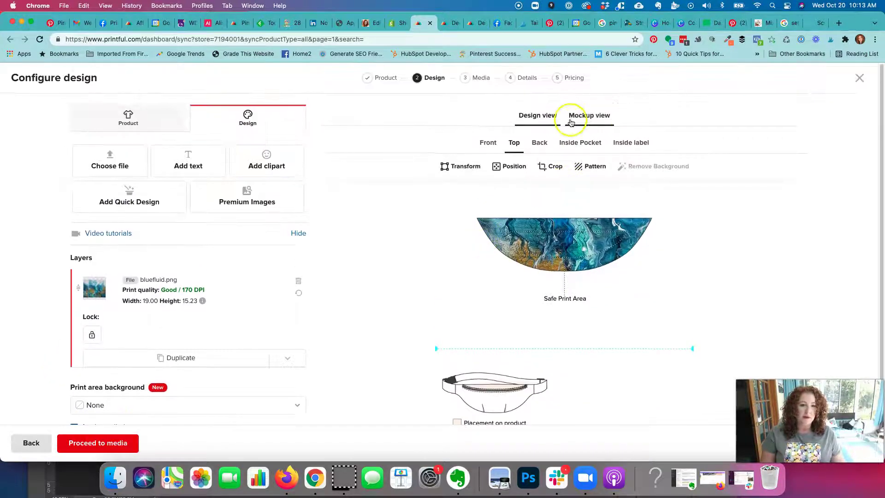
- Put bluefluid.png on the back print area from the file library
click(540, 143)
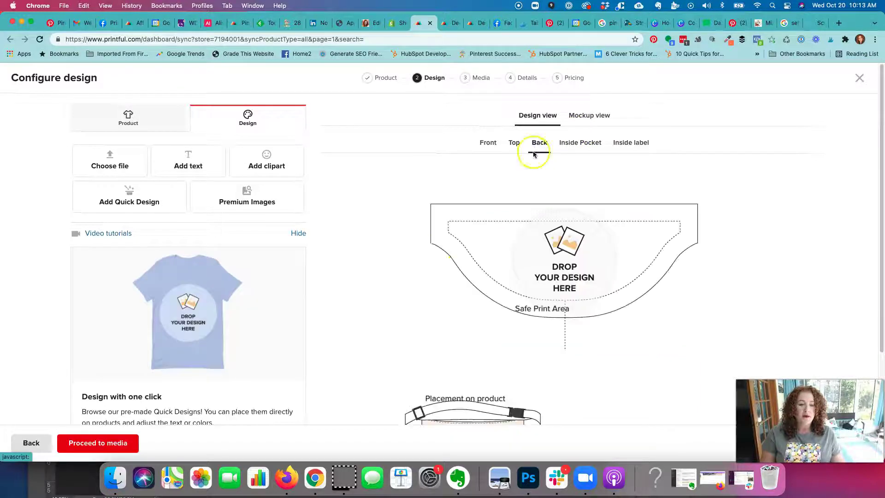
click(554, 276)
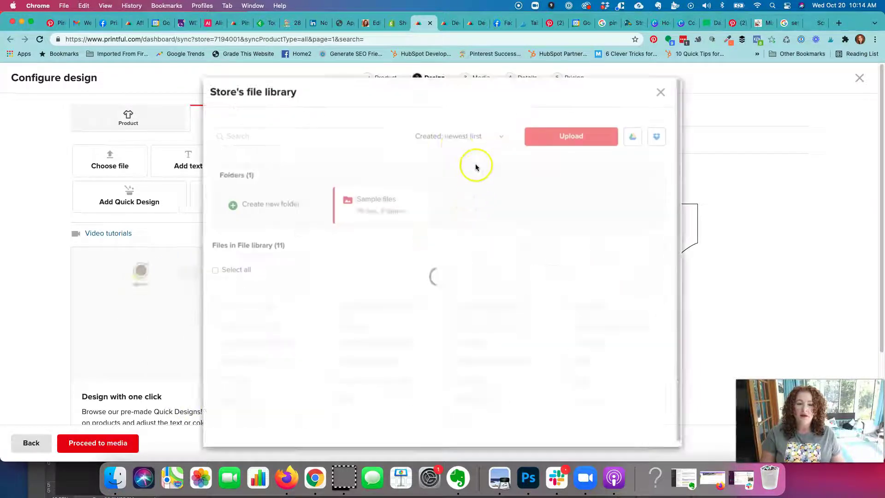
mouse_move(484, 198)
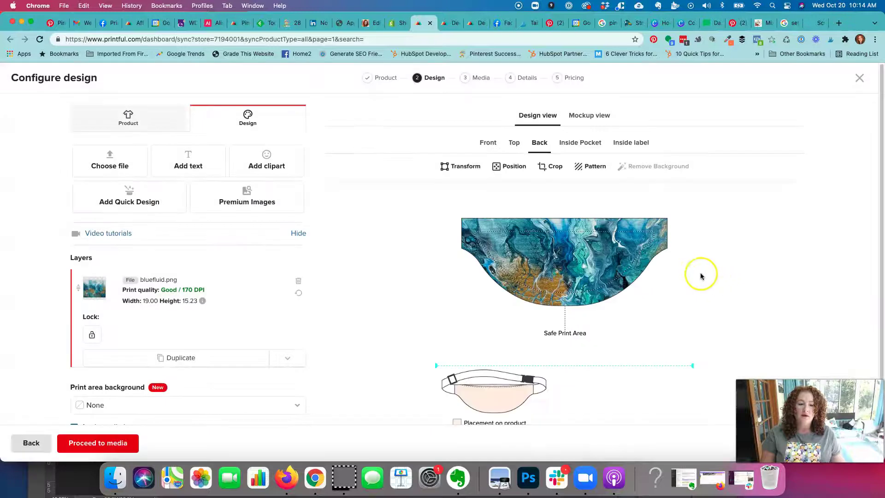
- Place bluefluid.png in the inside pocket area and nudge it slightly upward
click(589, 145)
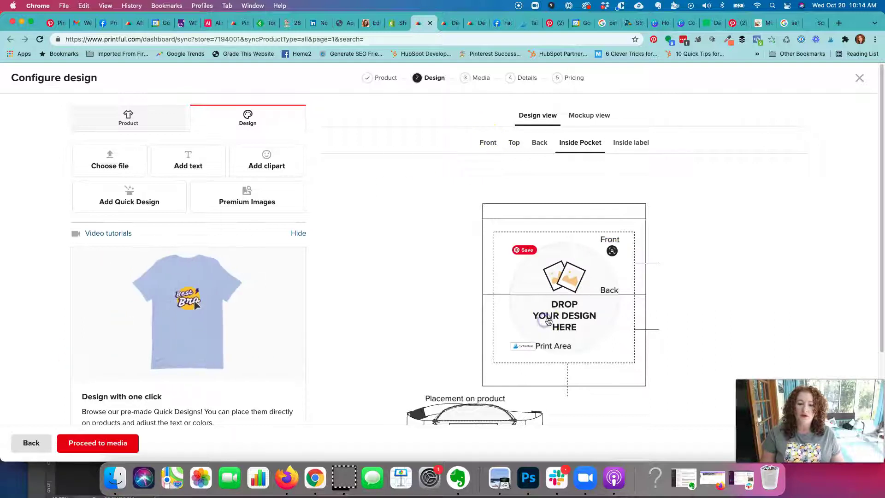
click(521, 343)
click(475, 198)
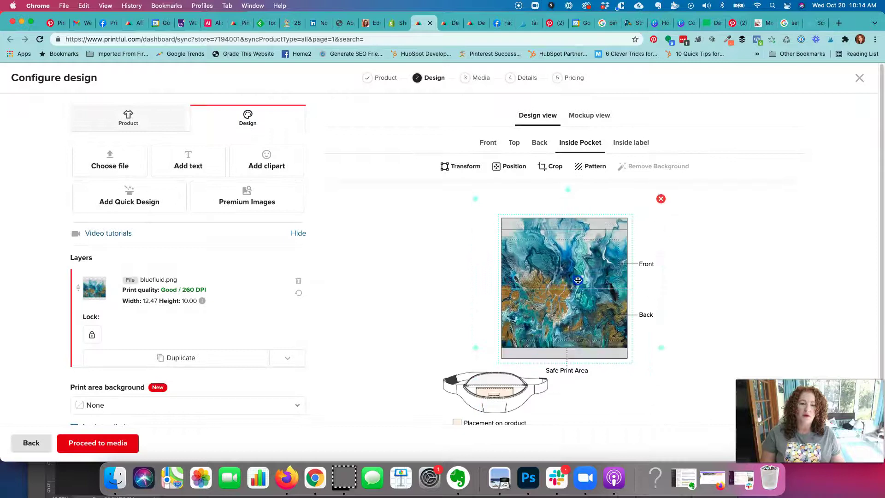
drag(576, 301, 576, 297)
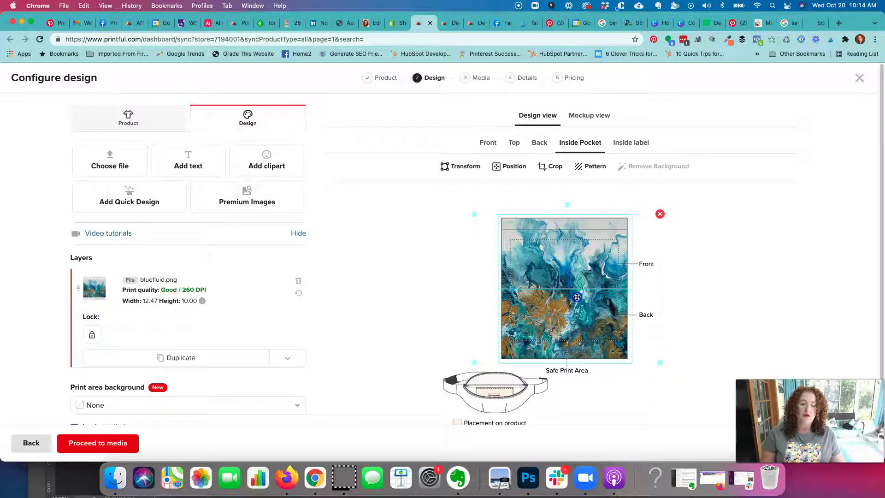
- Put the Deep-Blue-(2).png logo on the inside label print area
click(629, 143)
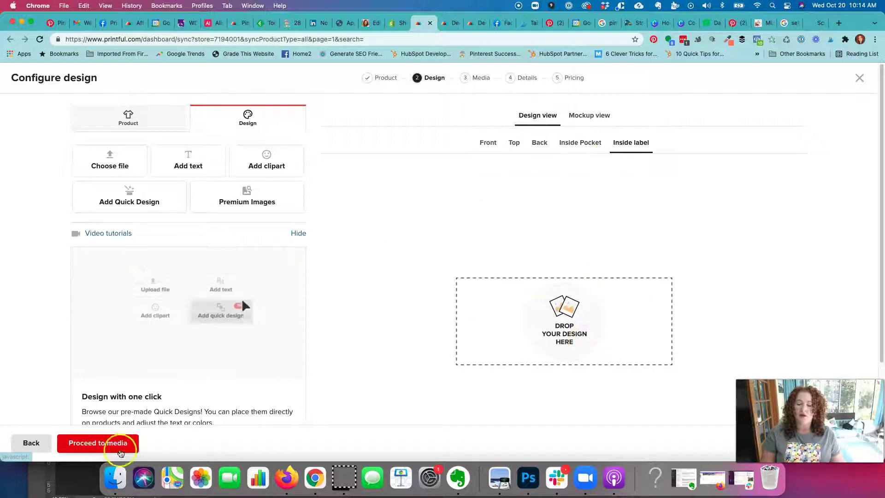
click(577, 308)
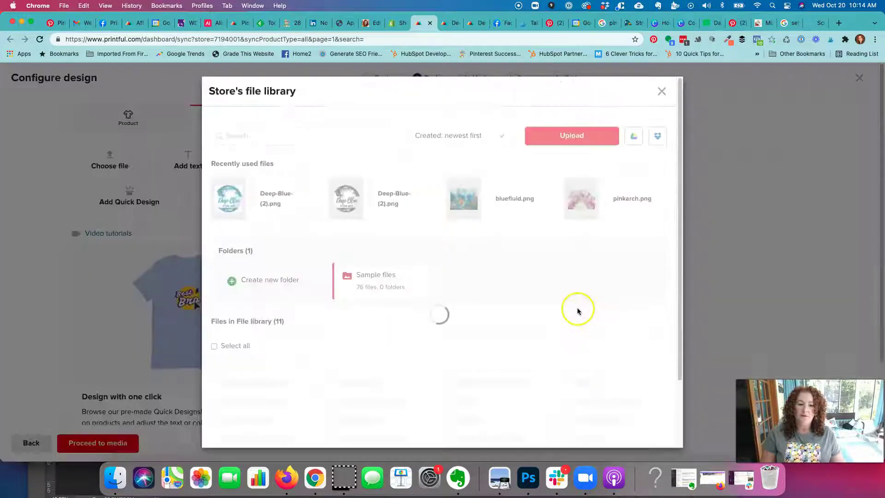
click(266, 202)
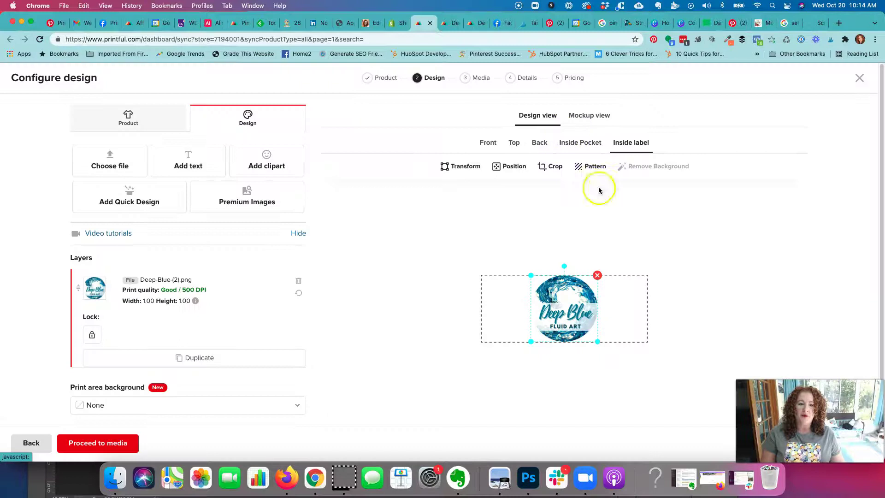
click(587, 120)
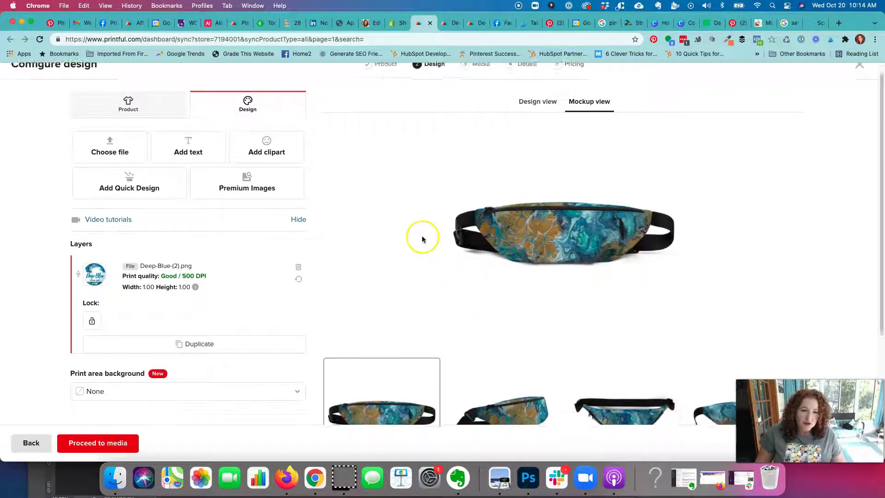
scroll(474, 322, down, 2)
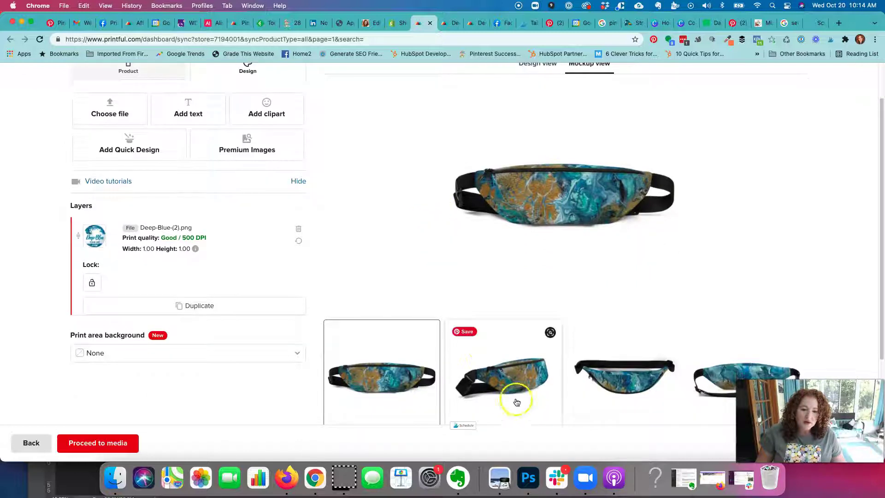
click(640, 361)
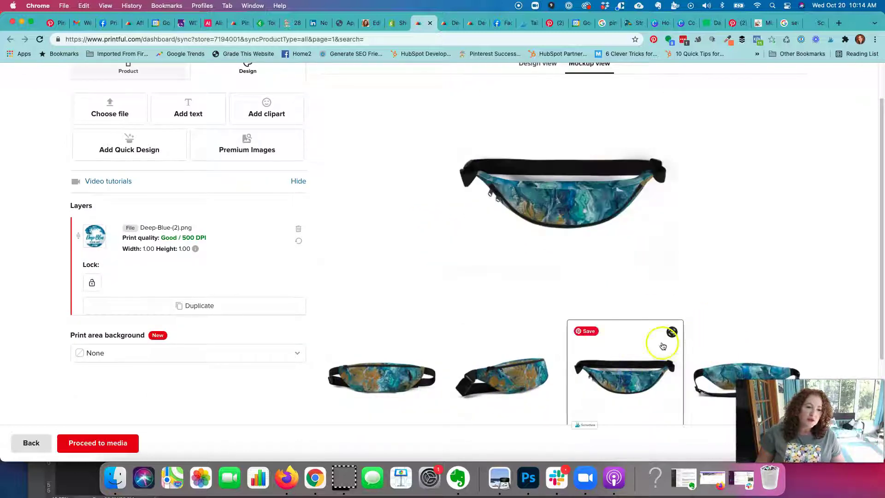
click(719, 378)
scroll(531, 274, down, 4)
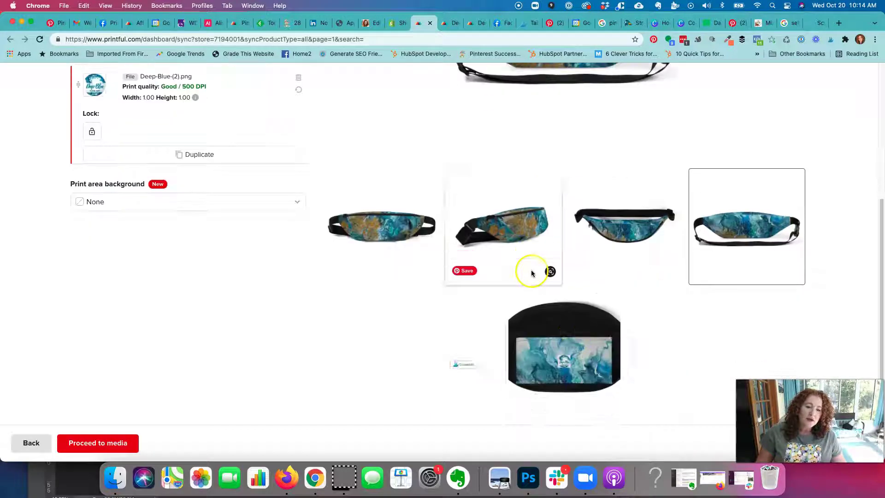
click(581, 358)
scroll(568, 267, up, 4)
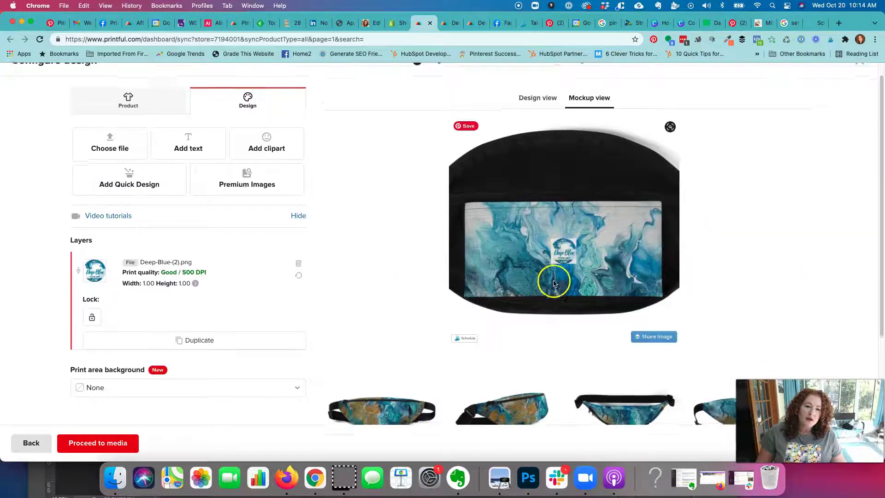
scroll(544, 240, down, 1)
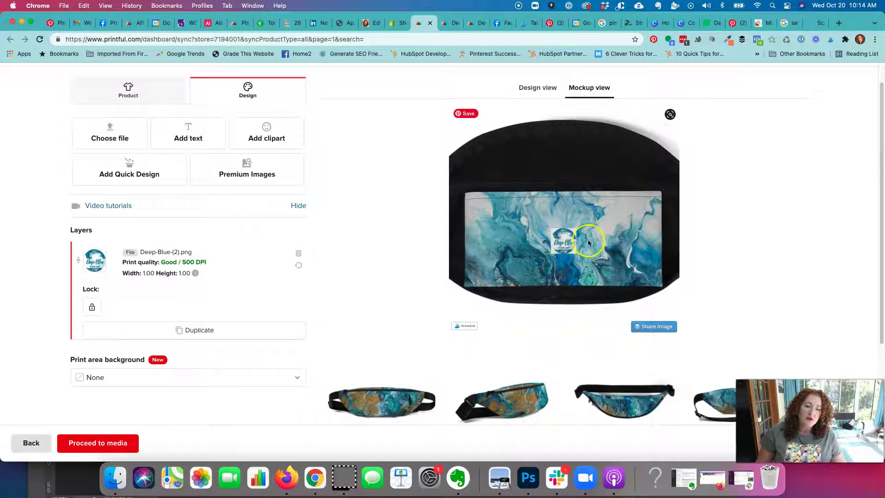
scroll(563, 259, up, 1)
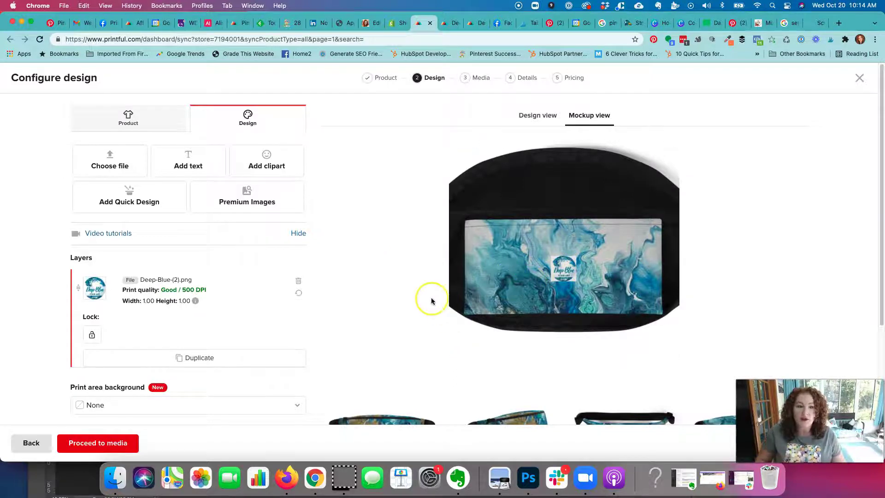
click(537, 115)
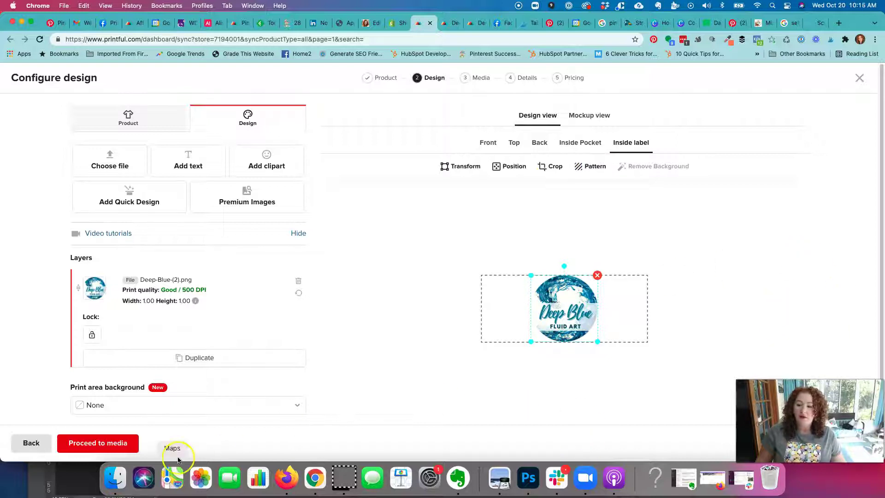
- View the print area background colour choices, leaving the background unchanged
scroll(134, 405, down, 3)
click(134, 366)
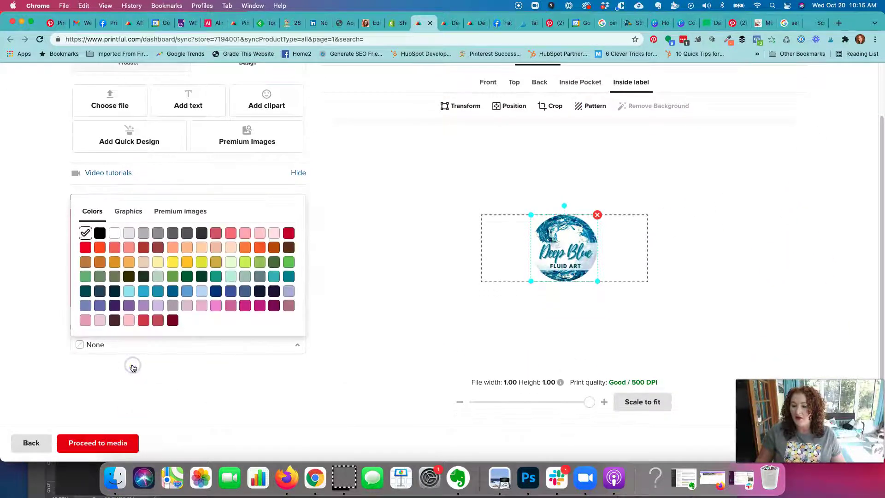
click(94, 389)
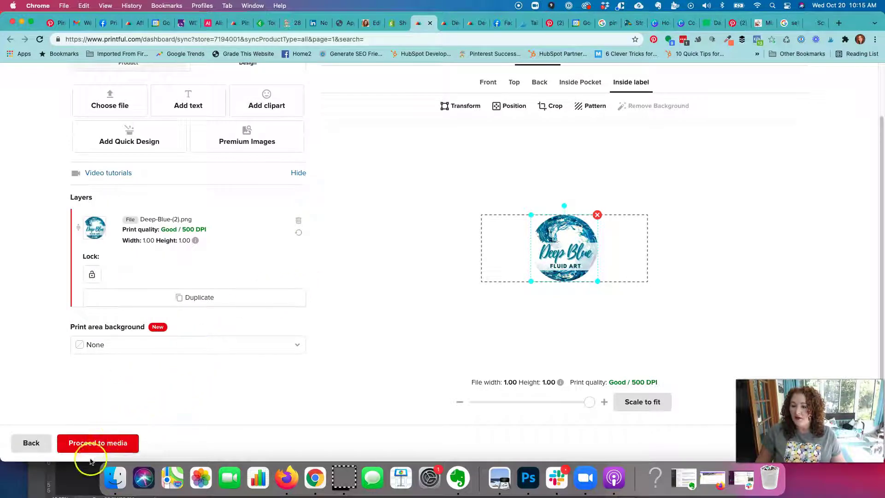
- Use the Women's 2 mockup style as the storefront image and continue to product details
click(95, 444)
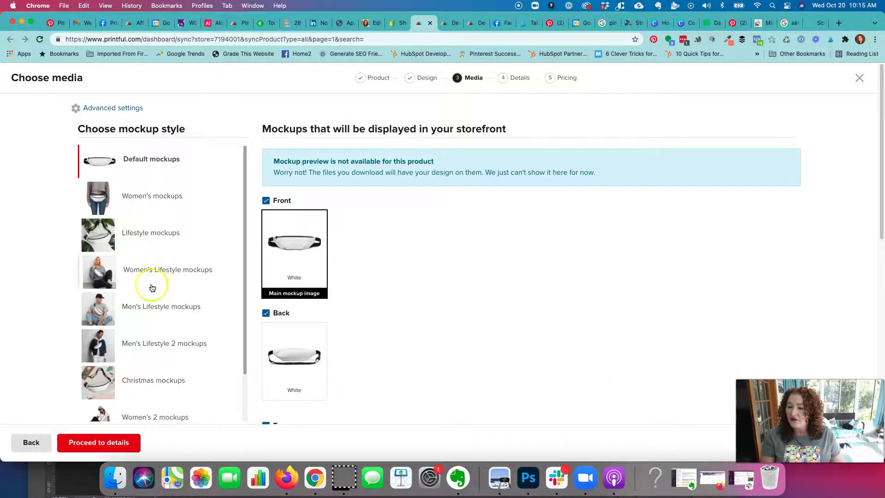
scroll(158, 354, down, 2)
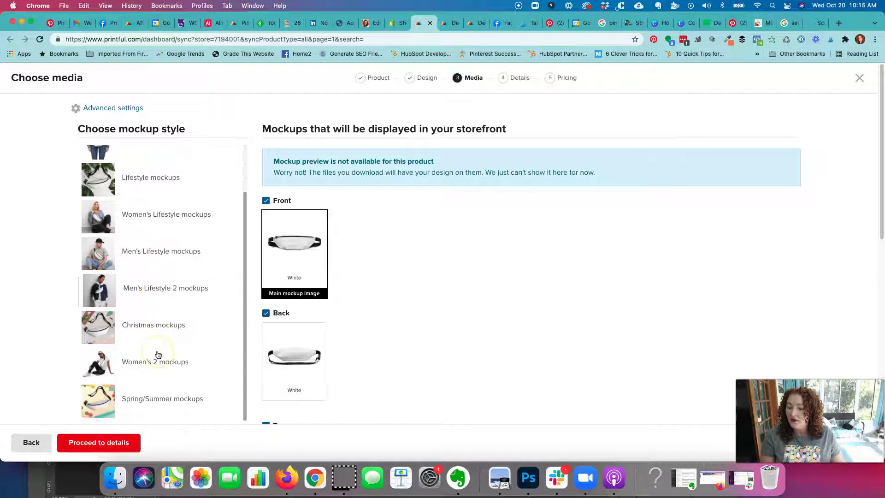
click(158, 354)
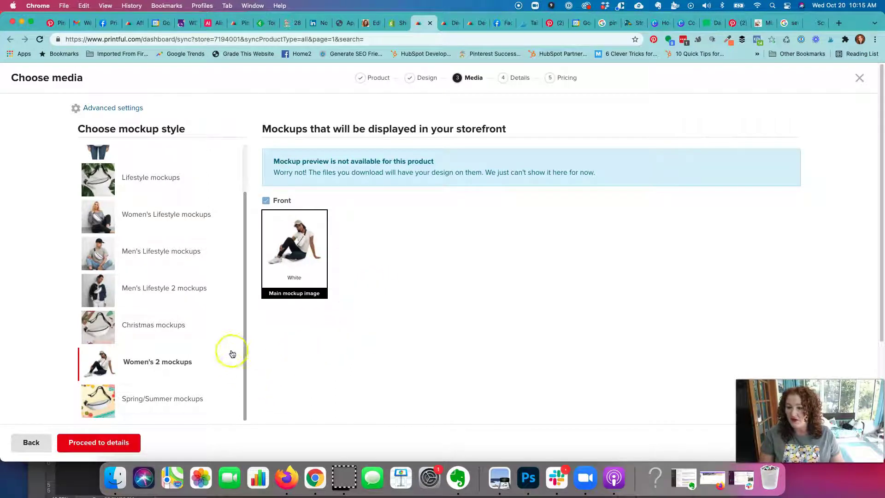
scroll(44, 327, down, 2)
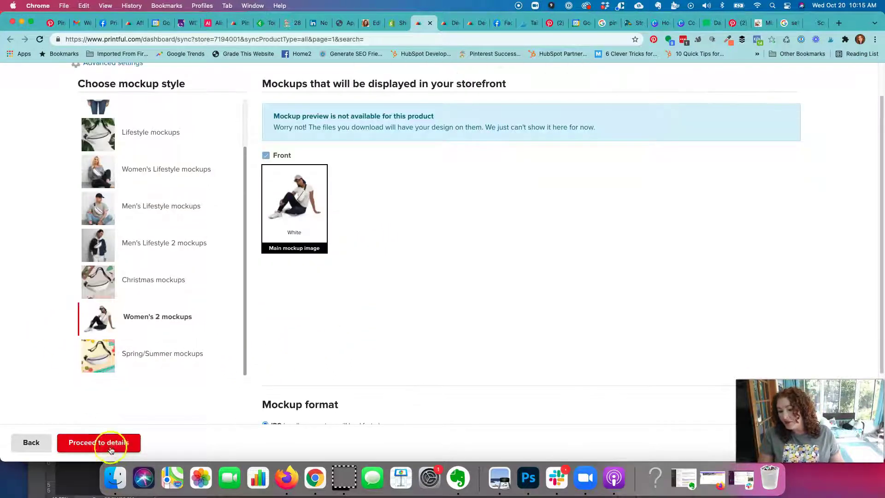
click(92, 443)
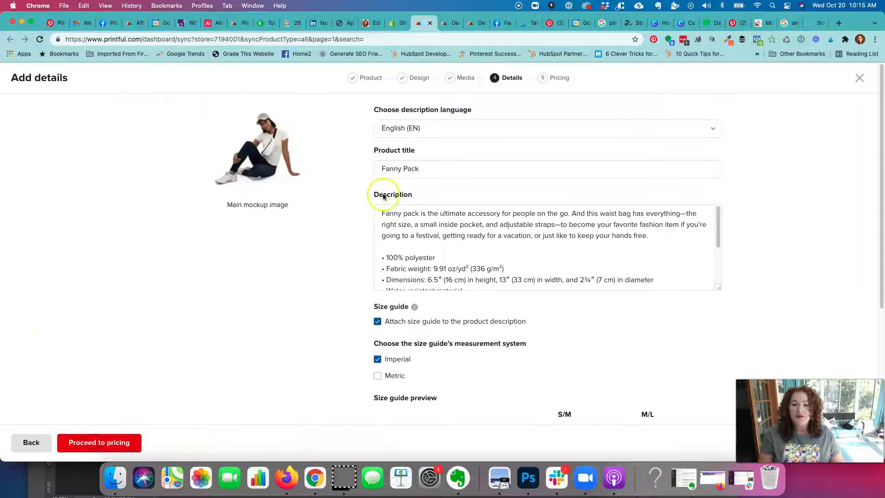
- Add the recent tags apparel, blue chaos and accessories, keeping Publish product checked
click(380, 170)
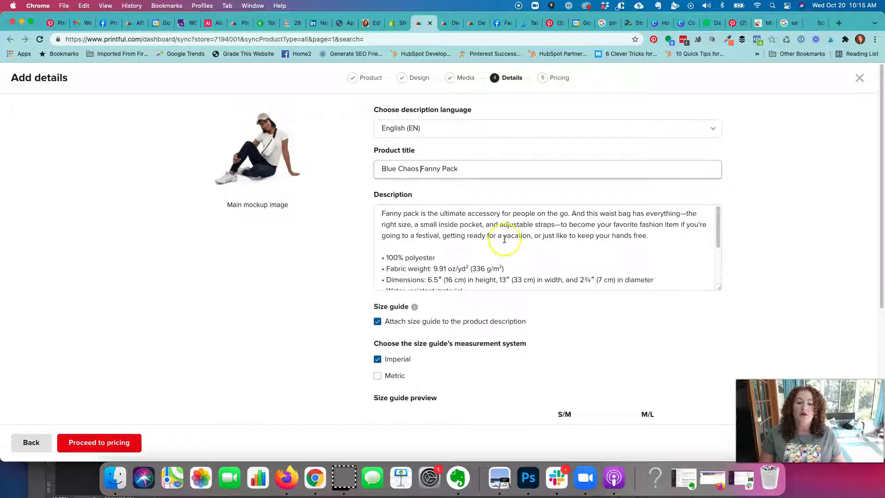
scroll(438, 316, down, 1)
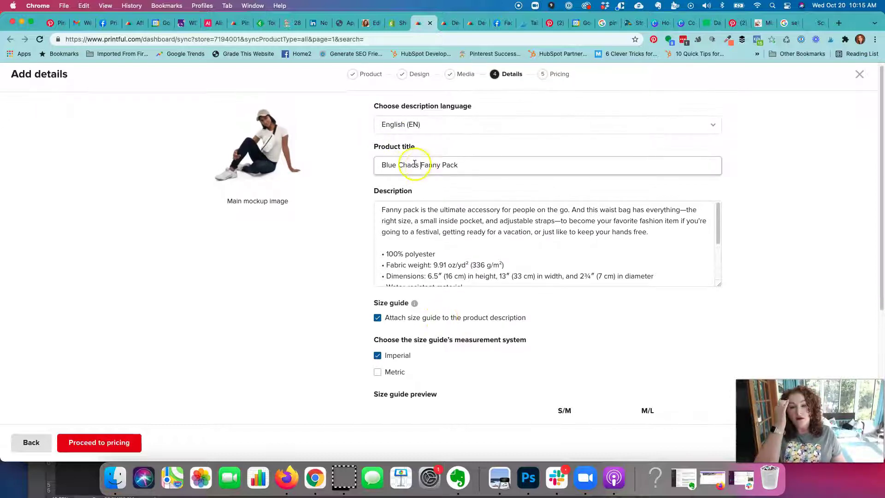
scroll(392, 199, down, 10)
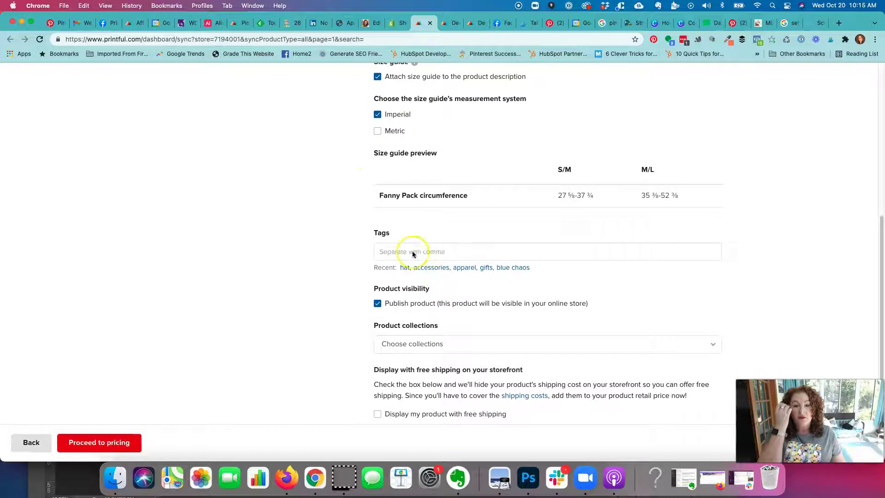
click(464, 268)
click(508, 268)
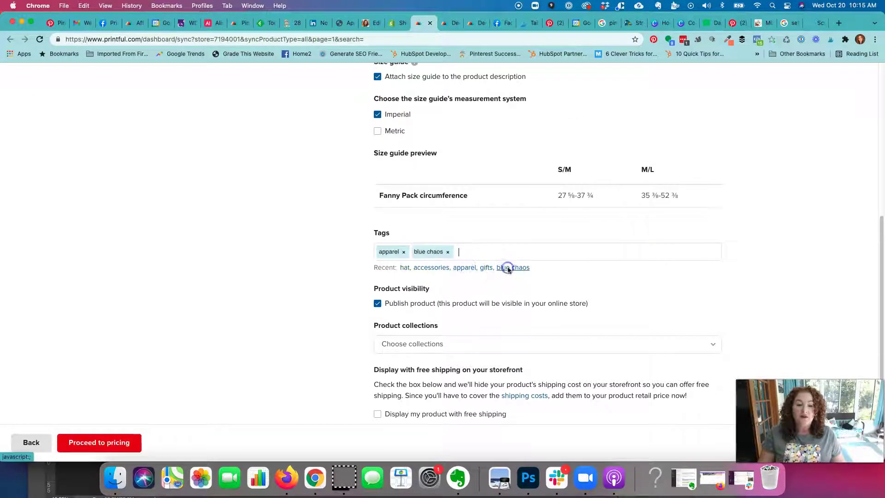
click(487, 252)
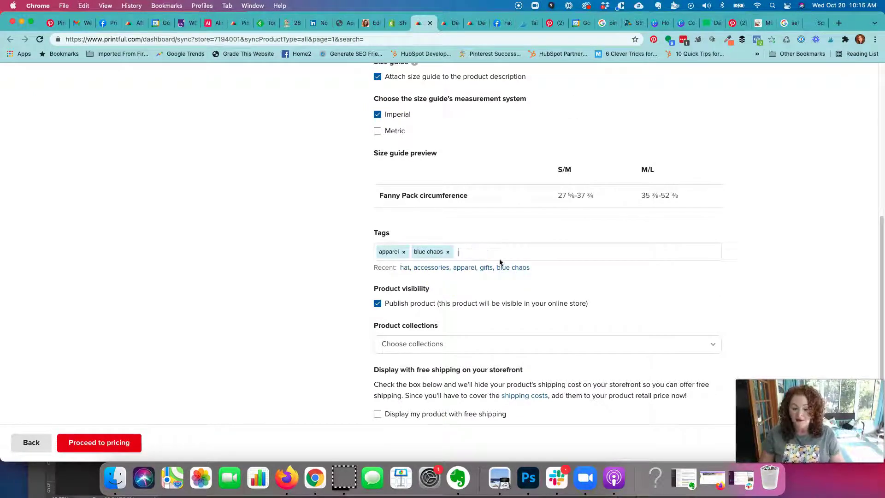
click(428, 268)
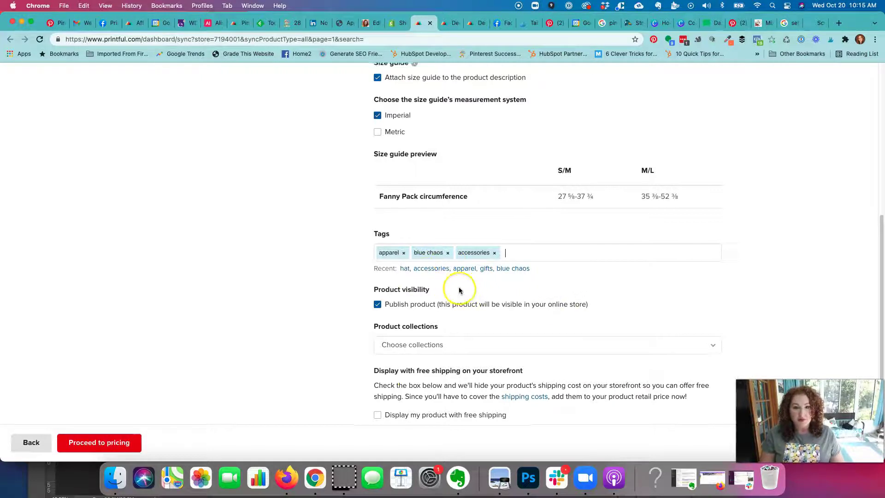
scroll(463, 290, up, 2)
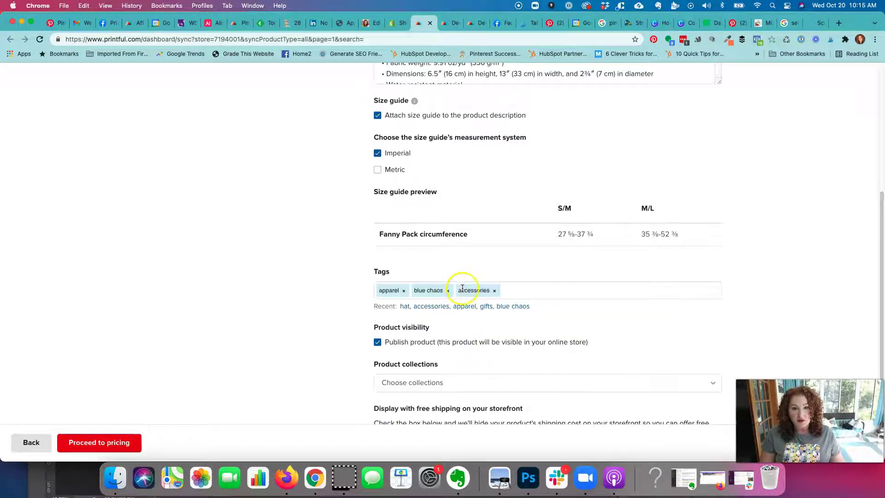
- Go to pricing and retail the S/M and M/L sizes at $35 each
click(113, 443)
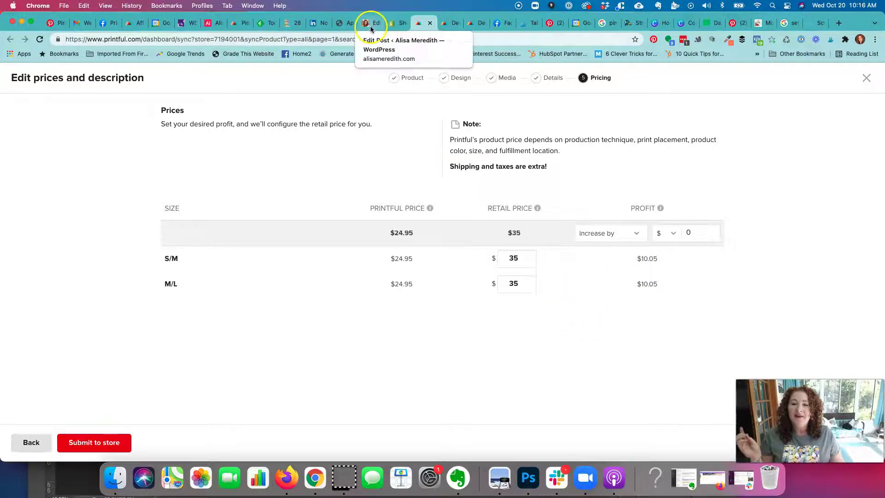
click(343, 25)
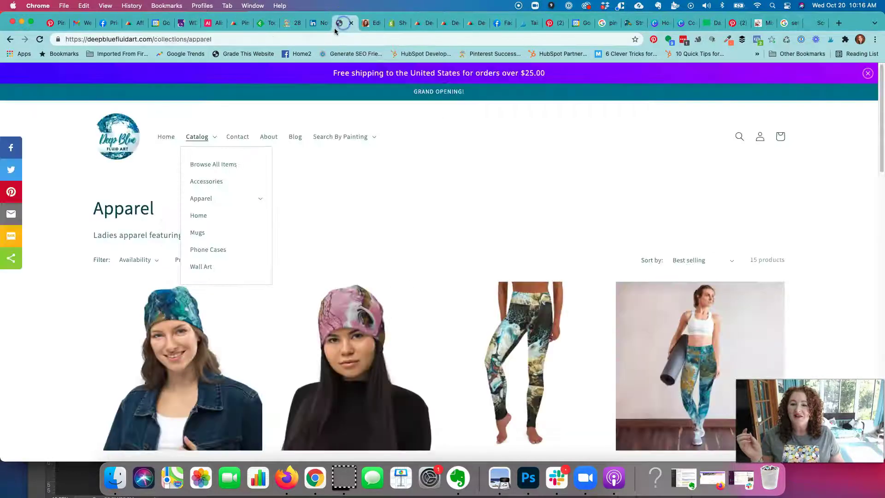
click(213, 181)
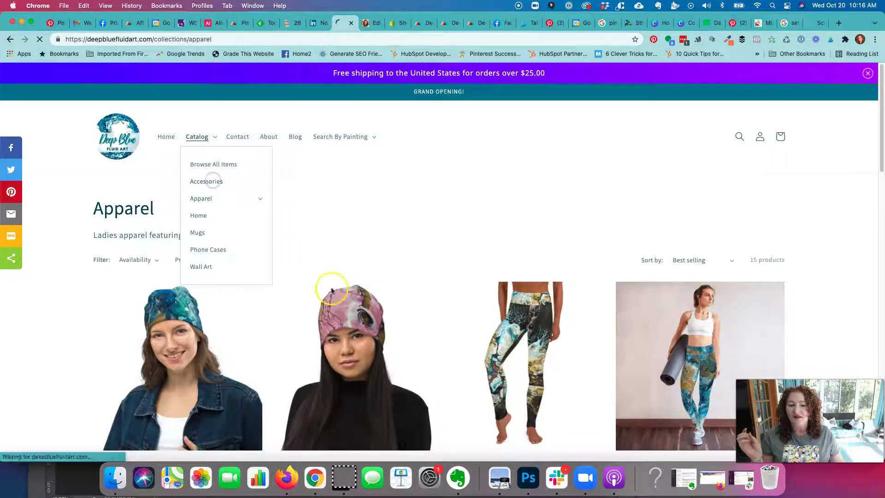
scroll(405, 286, down, 10)
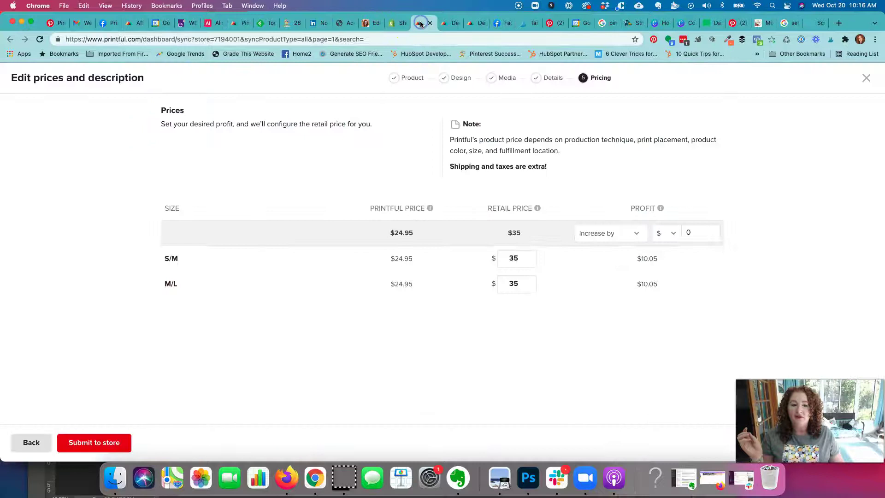
- Submit the fanny pack to the store and check Blue Chaos Fanny Pack's two synced $35 variants
click(89, 449)
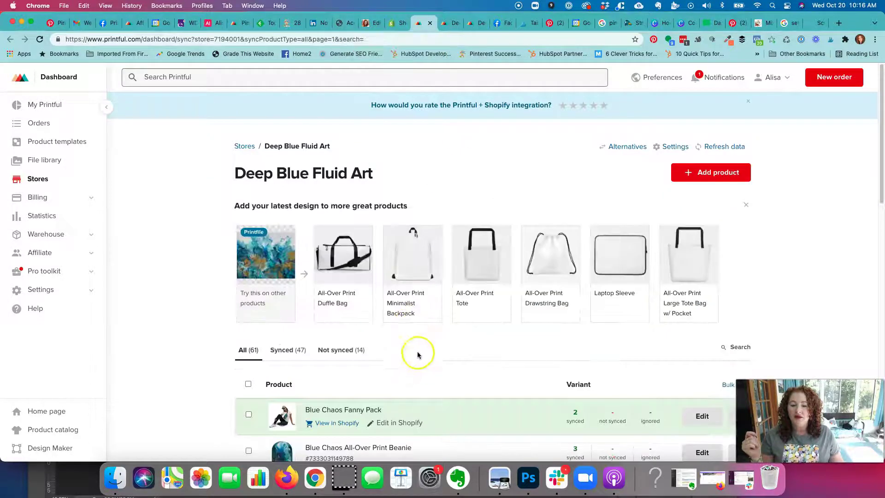
scroll(397, 349, down, 3)
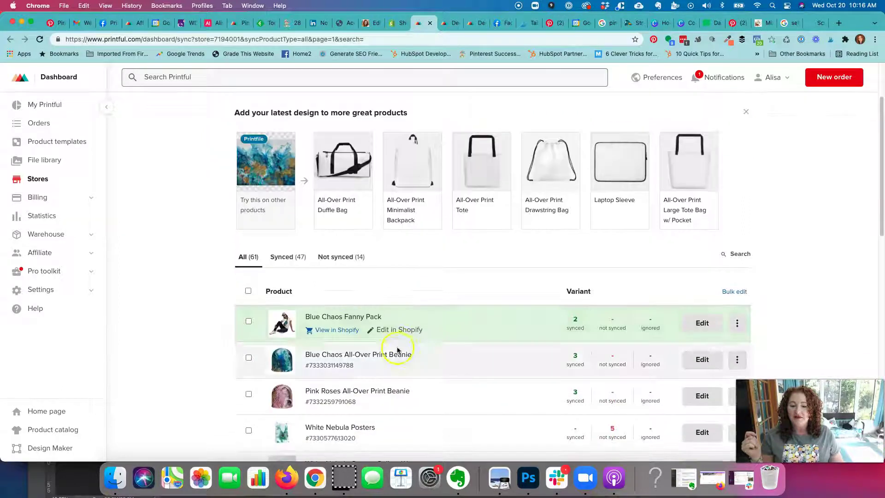
click(342, 317)
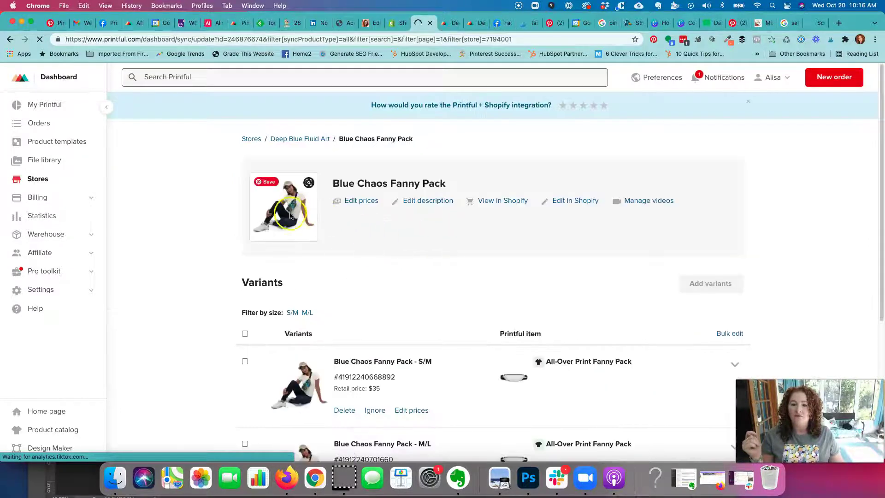
scroll(312, 310, down, 5)
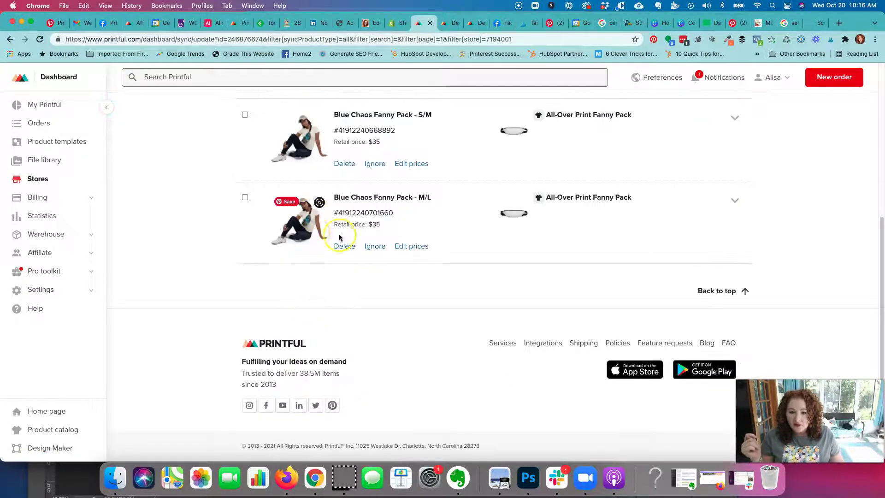
scroll(408, 271, up, 4)
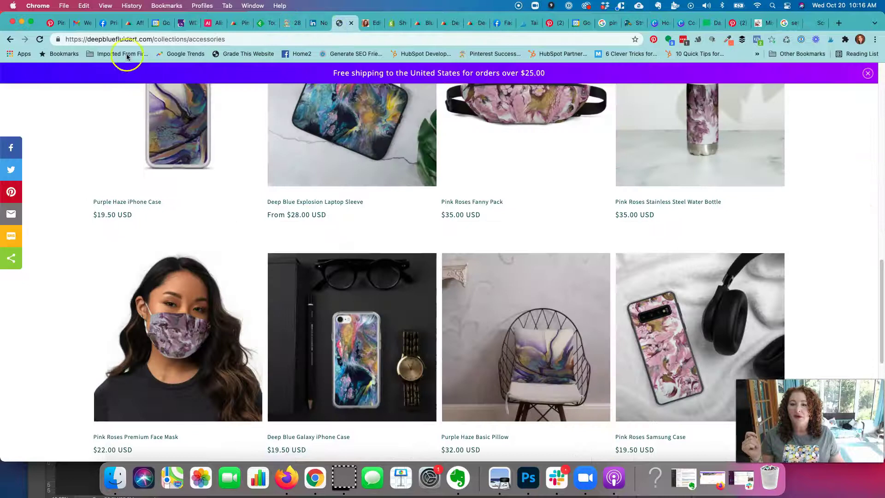
- Reload the Accessories collection, check page 2, then return to the first Accessories page
click(42, 40)
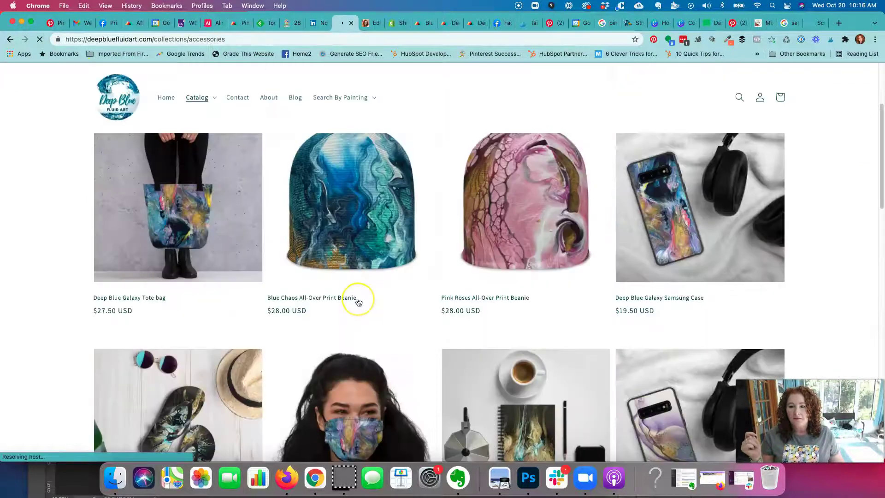
scroll(358, 303, down, 8)
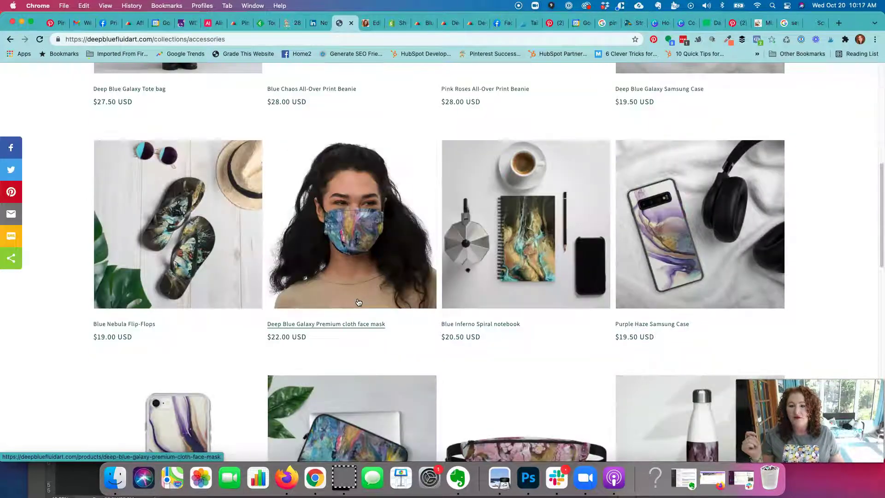
scroll(358, 303, down, 15)
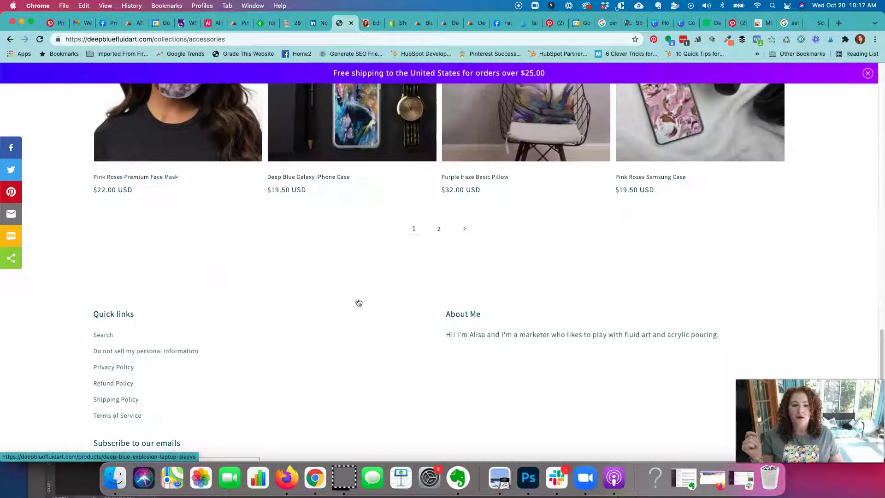
click(438, 228)
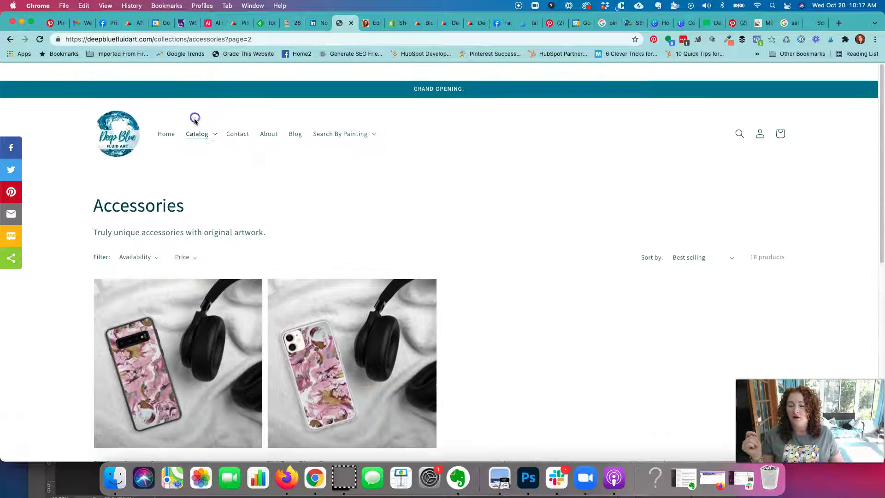
click(195, 137)
click(199, 178)
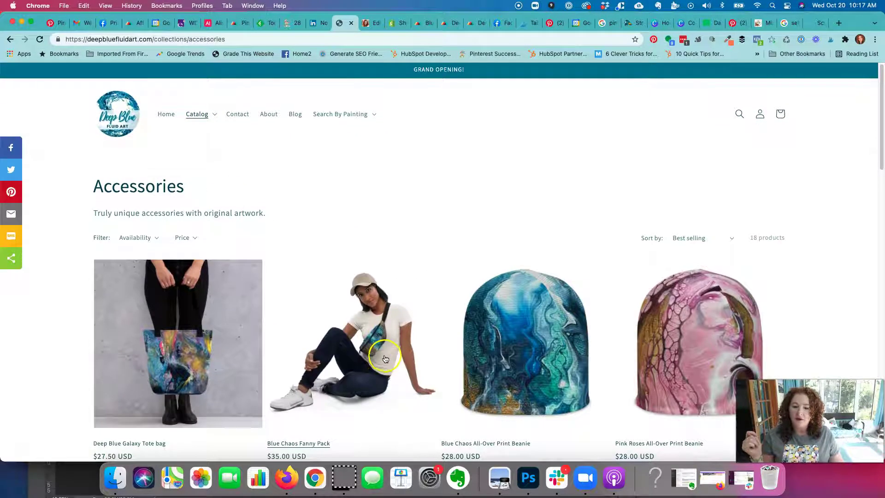
- Open the Blue Chaos Fanny Pack product page and review its $35.00 price and S/M, M/L sizes
click(385, 359)
scroll(507, 323, down, 2)
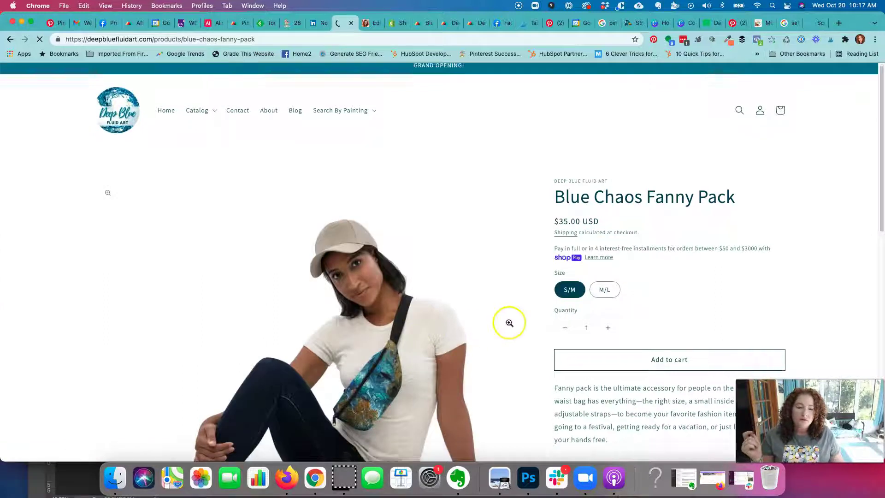
scroll(385, 353, down, 8)
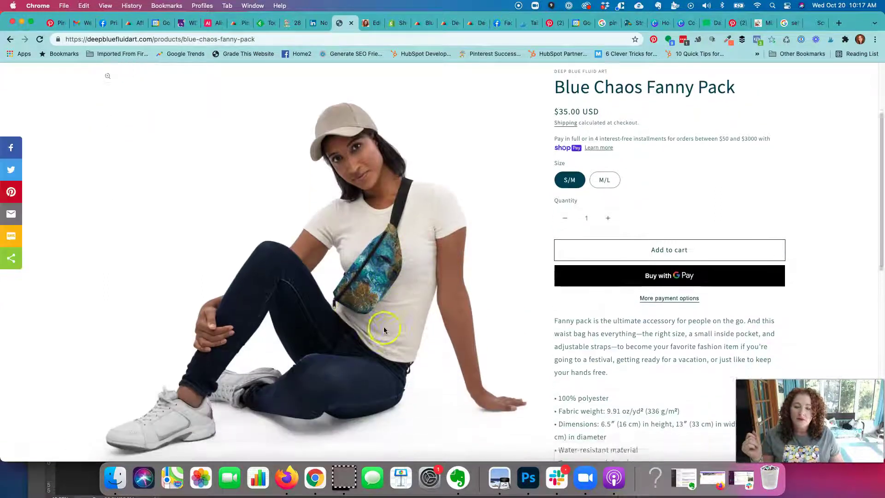
scroll(385, 353, down, 4)
scroll(385, 364, up, 12)
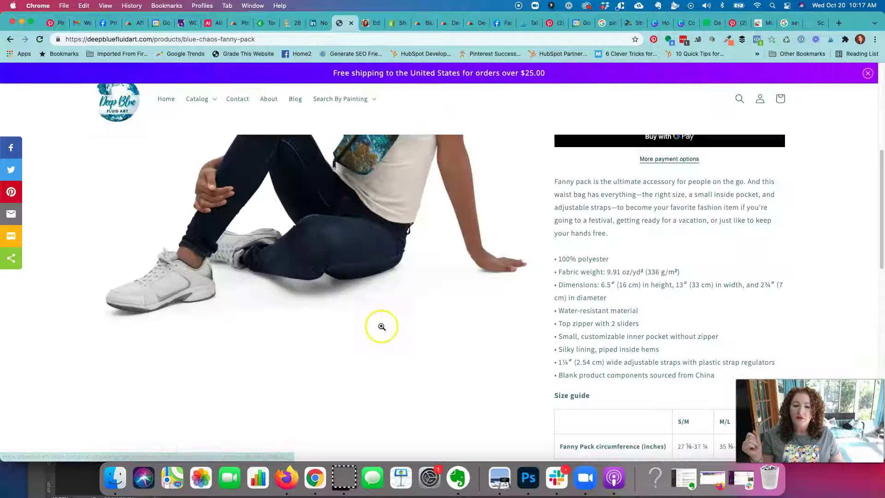
scroll(475, 317, up, 3)
scroll(473, 355, down, 3)
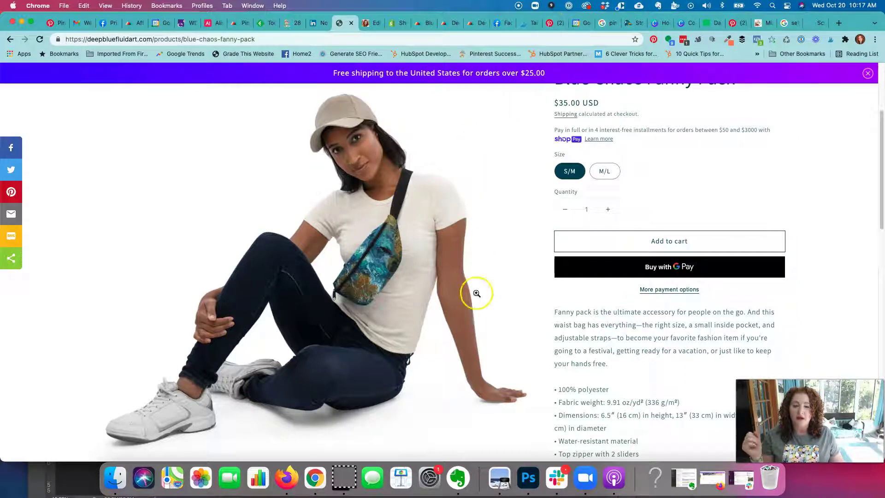
scroll(626, 226, down, 6)
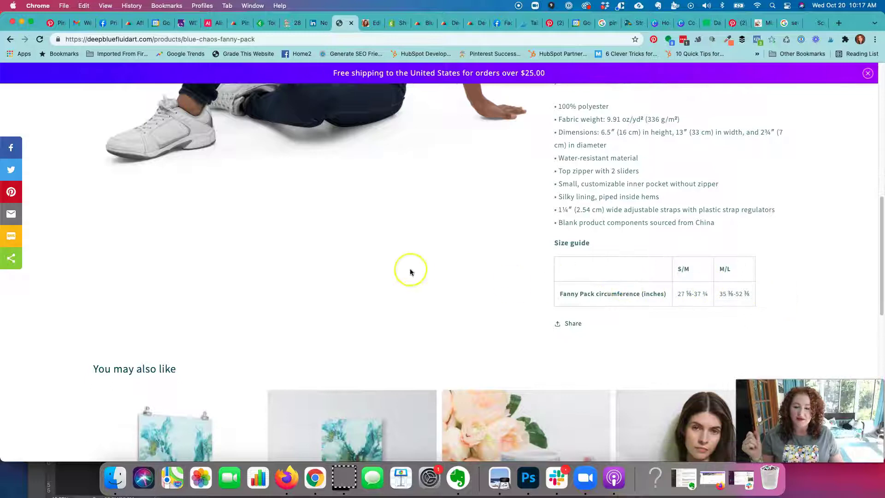
scroll(410, 272, up, 10)
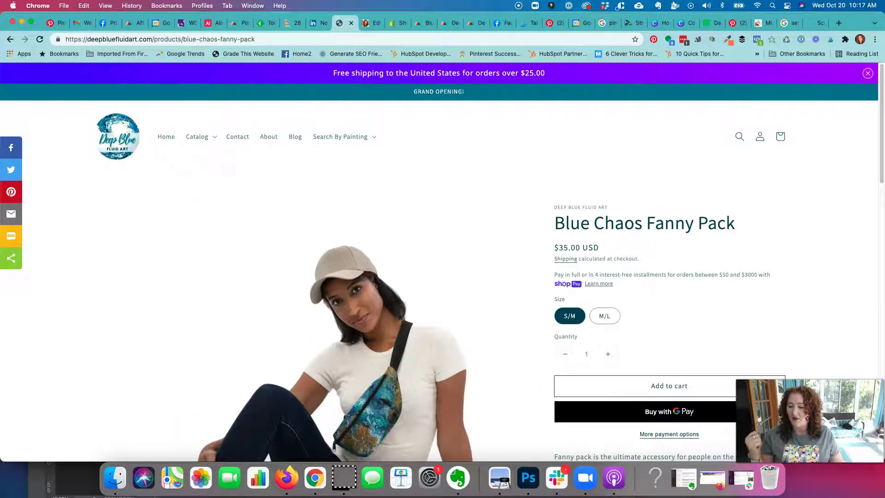